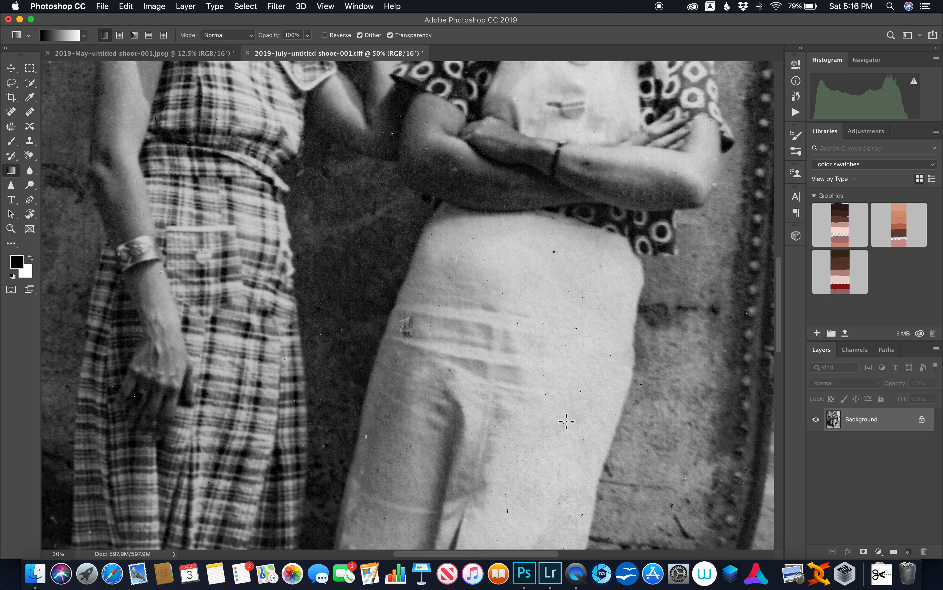
# Step: Examine the whole photo from the window and faces down to the shoes for dust specks and scratches
pyautogui.scroll(-15, 566, 421)
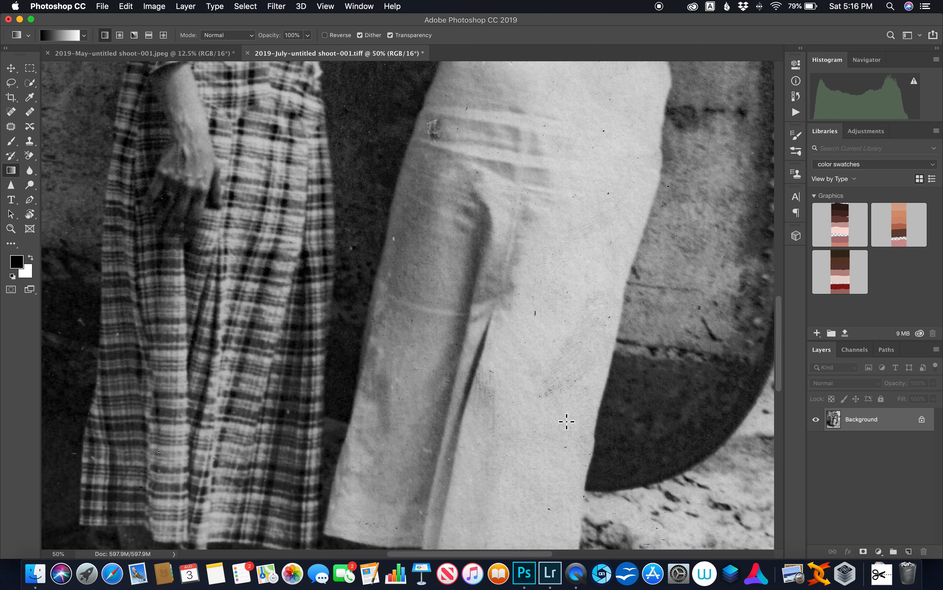
pyautogui.scroll(-3, 566, 421)
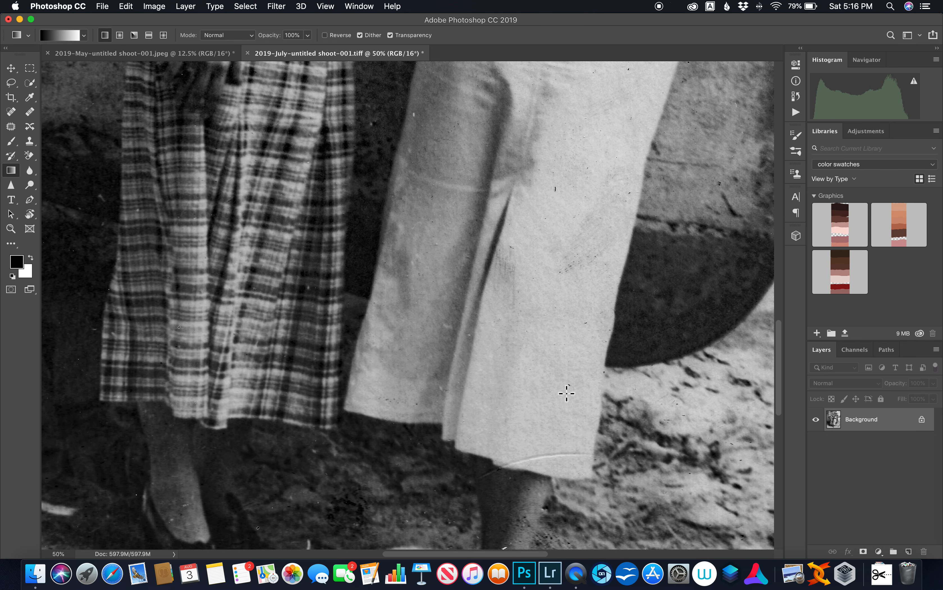
pyautogui.scroll(-4, 561, 337)
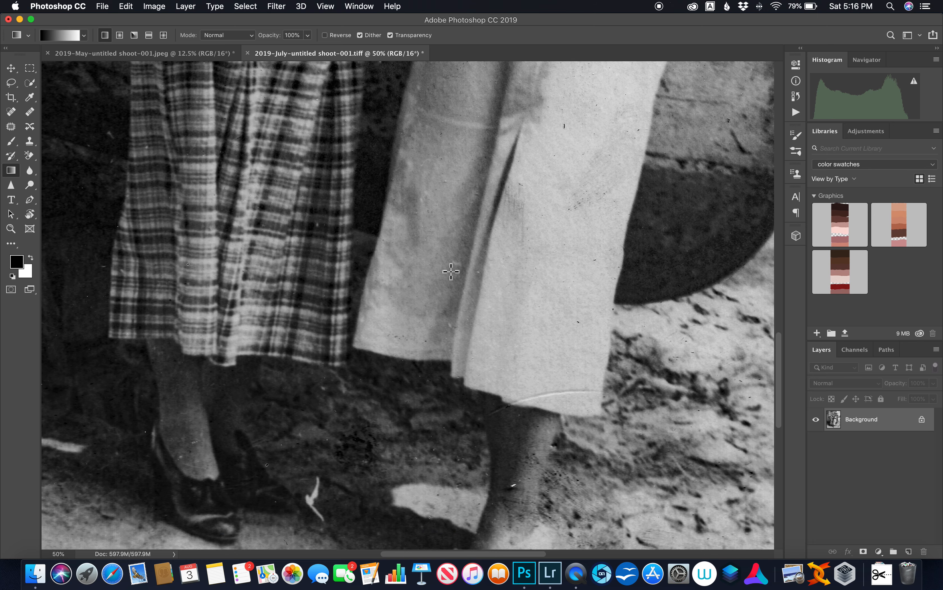
pyautogui.scroll(-2, 484, 418)
pyautogui.scroll(-5, 483, 419)
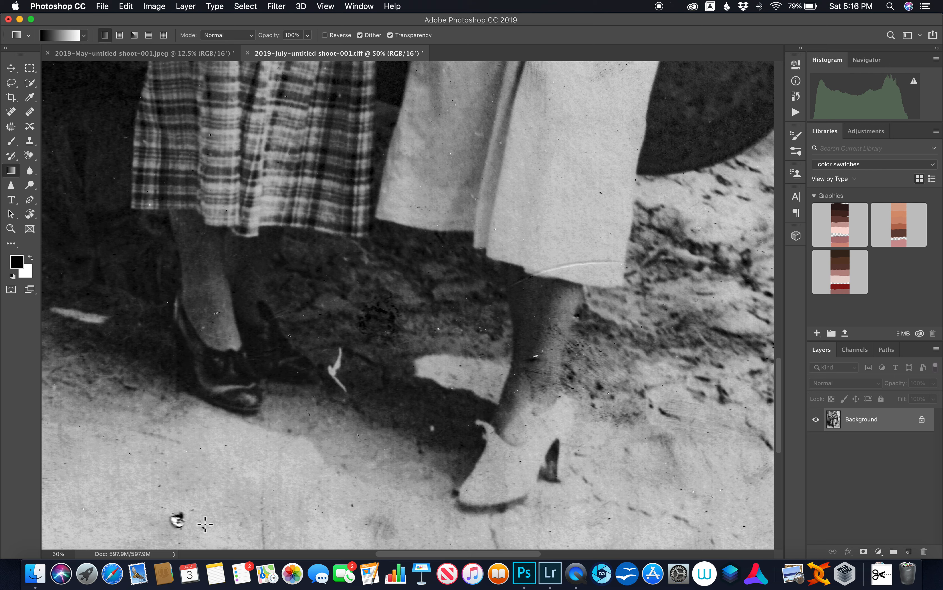
pyautogui.scroll(15, 169, 491)
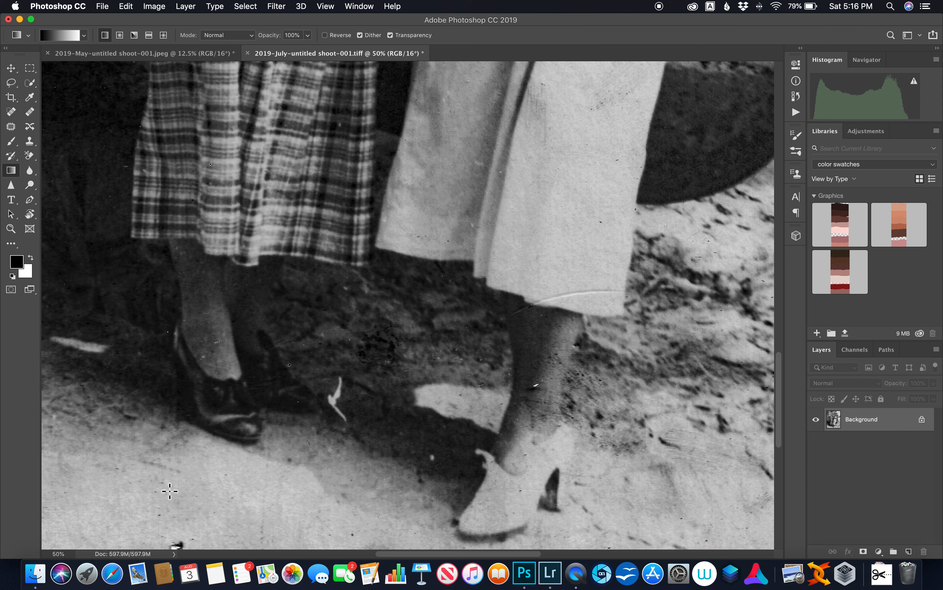
pyautogui.scroll(12, 170, 491)
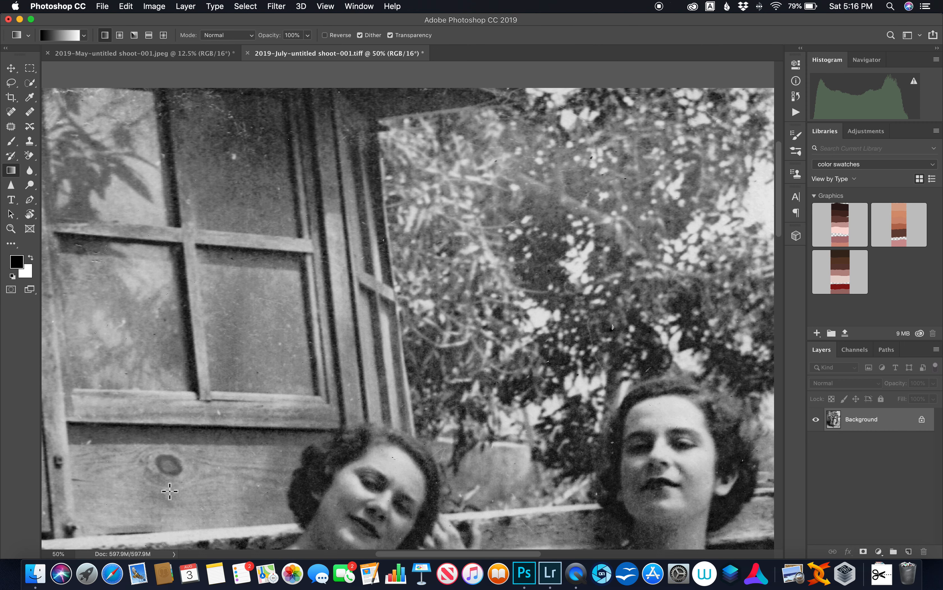
pyautogui.scroll(-4, 170, 491)
pyautogui.scroll(-12, 170, 490)
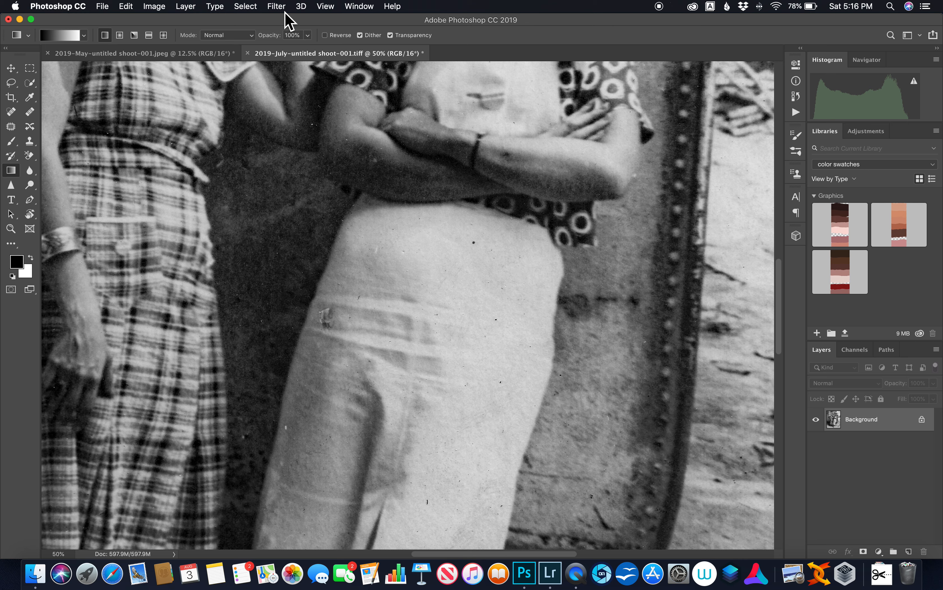
pyautogui.scroll(5, 388, 146)
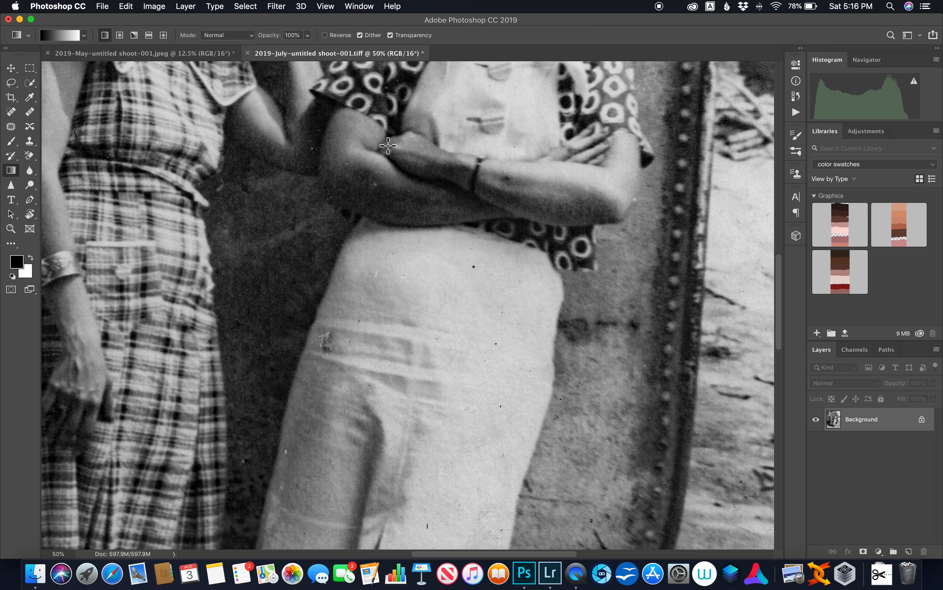
pyautogui.scroll(10, 387, 146)
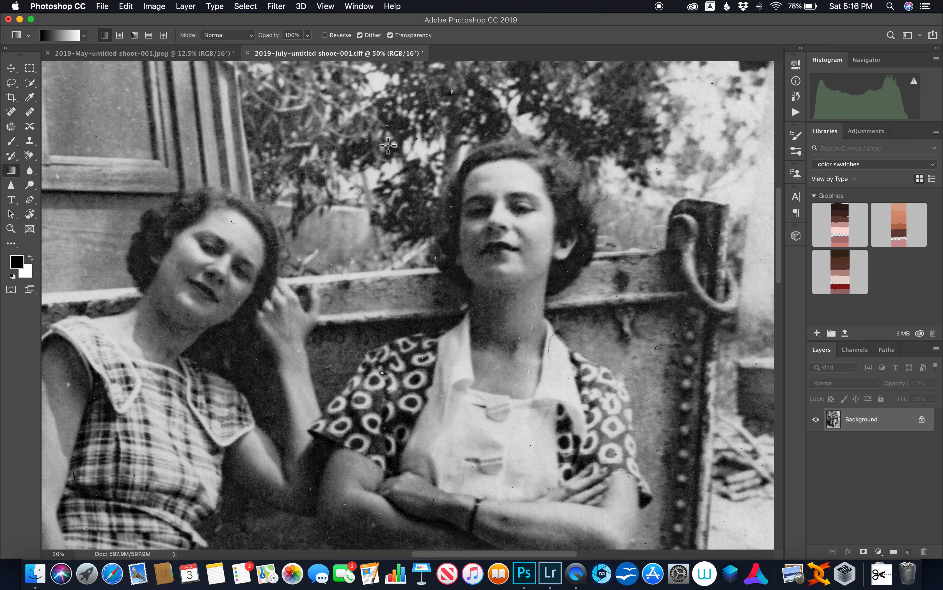
pyautogui.scroll(-10, 388, 146)
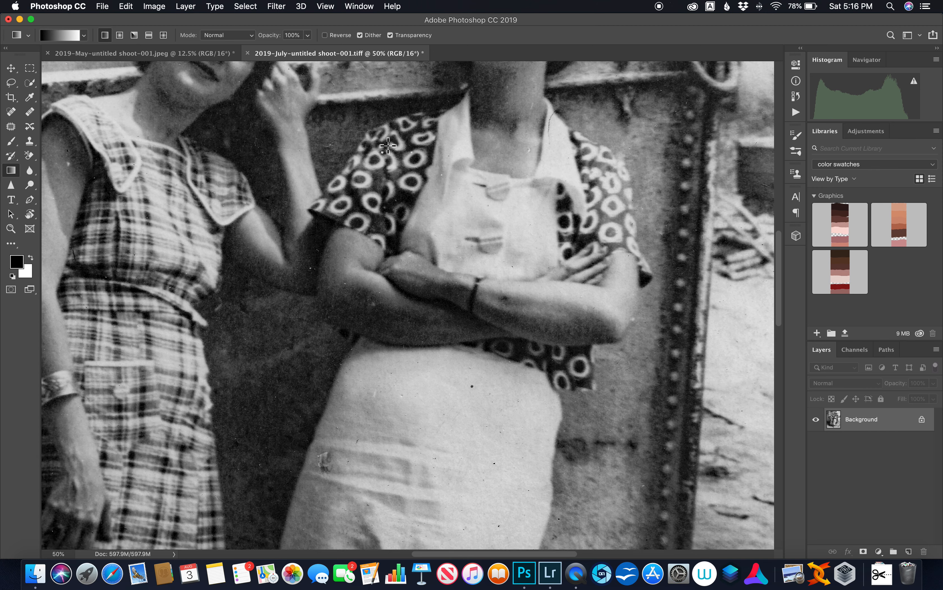
pyautogui.scroll(-6, 388, 147)
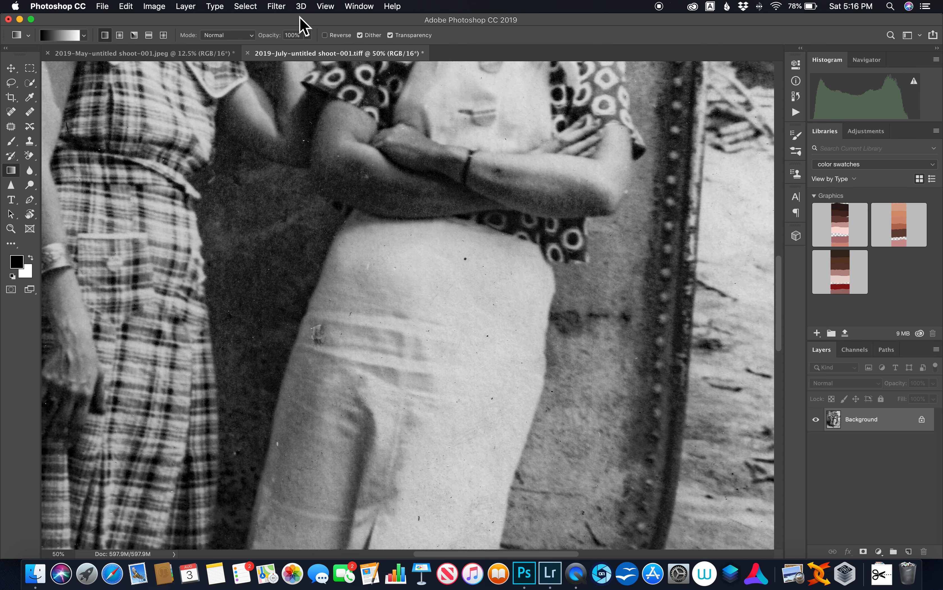
# Step: Convert the Background layer for smart filters and open the Dust & Scratches filter on it, keeping the skirt area in view
pyautogui.click(278, 7)
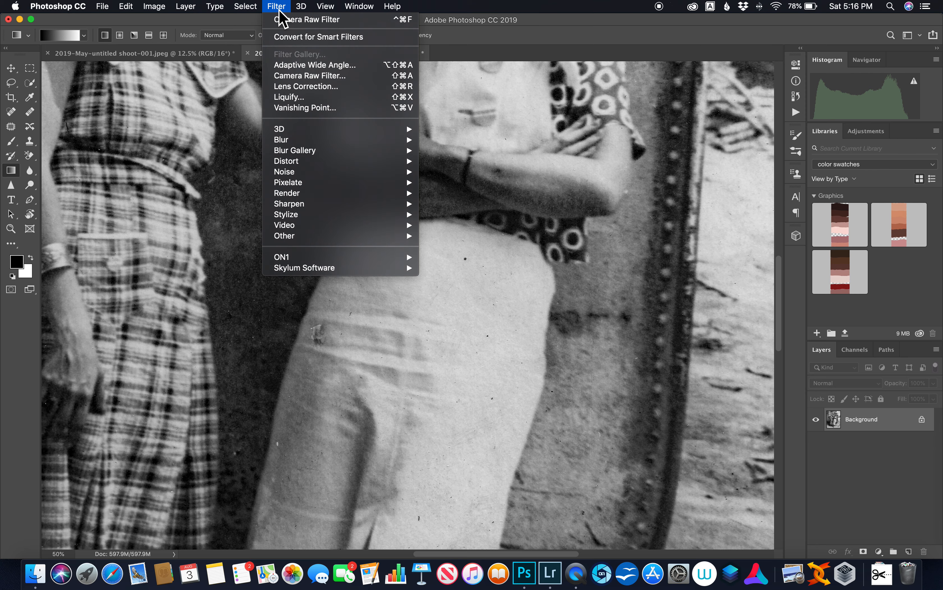
pyautogui.click(292, 38)
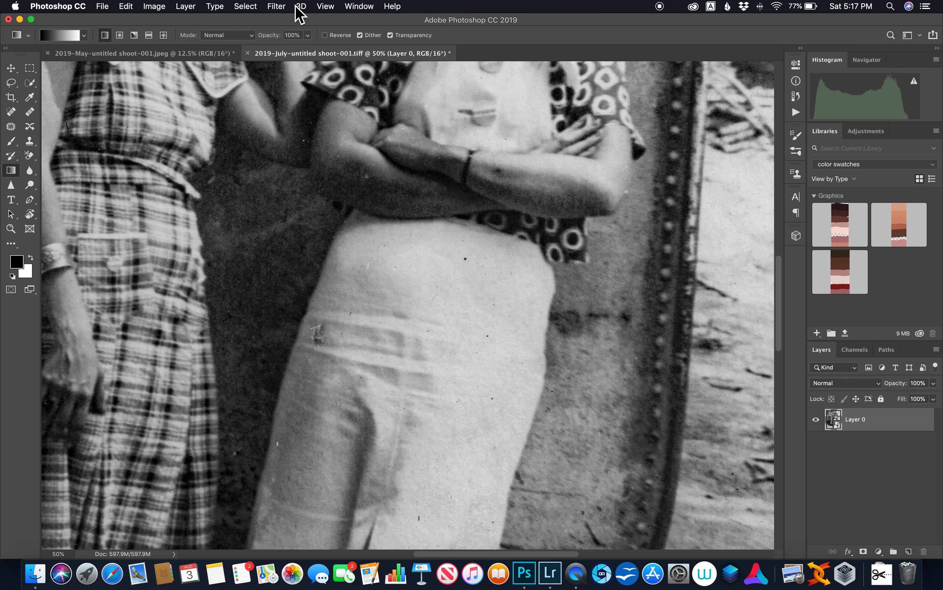
pyautogui.click(278, 8)
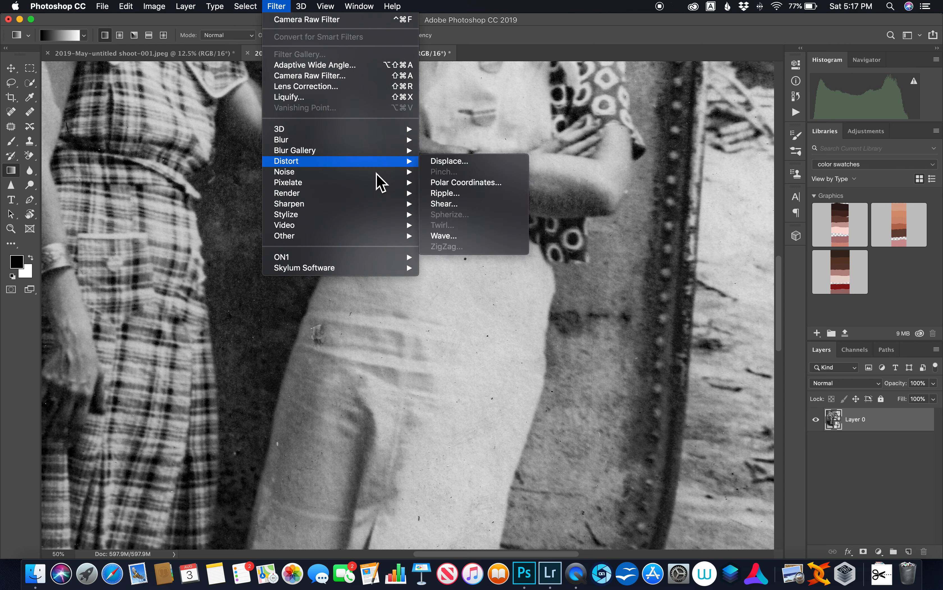
pyautogui.moveTo(378, 174)
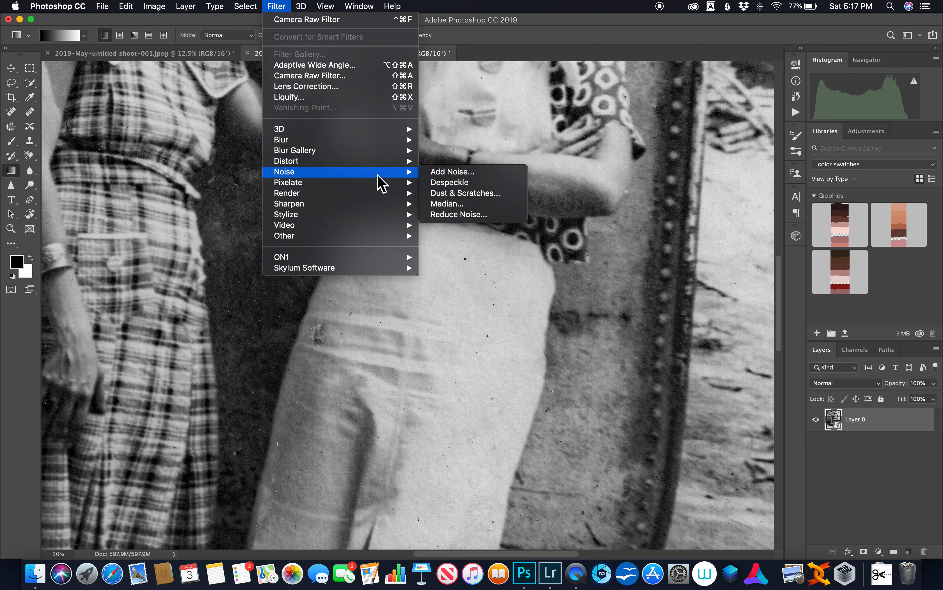
pyautogui.click(448, 195)
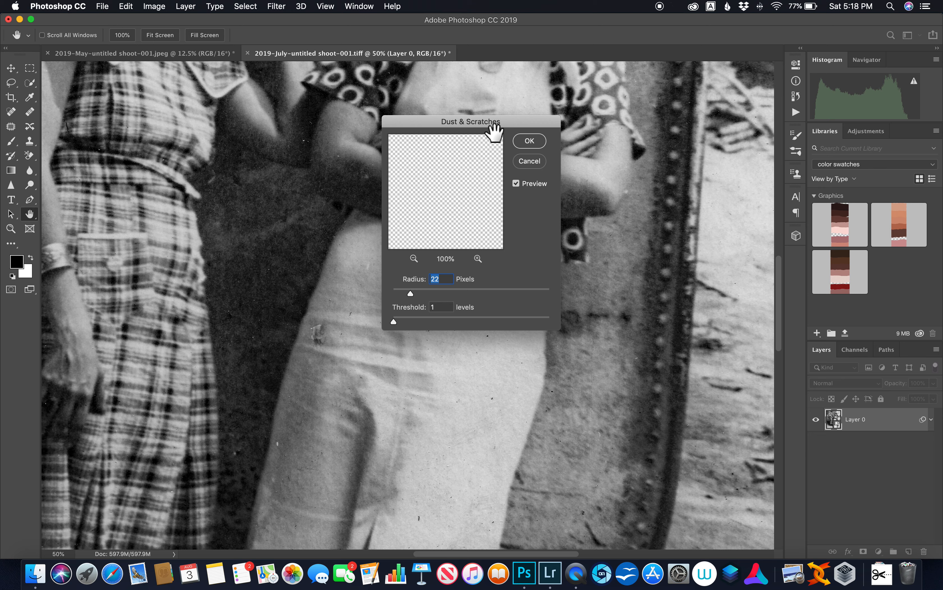
pyautogui.moveTo(507, 126); pyautogui.dragTo(645, 180)
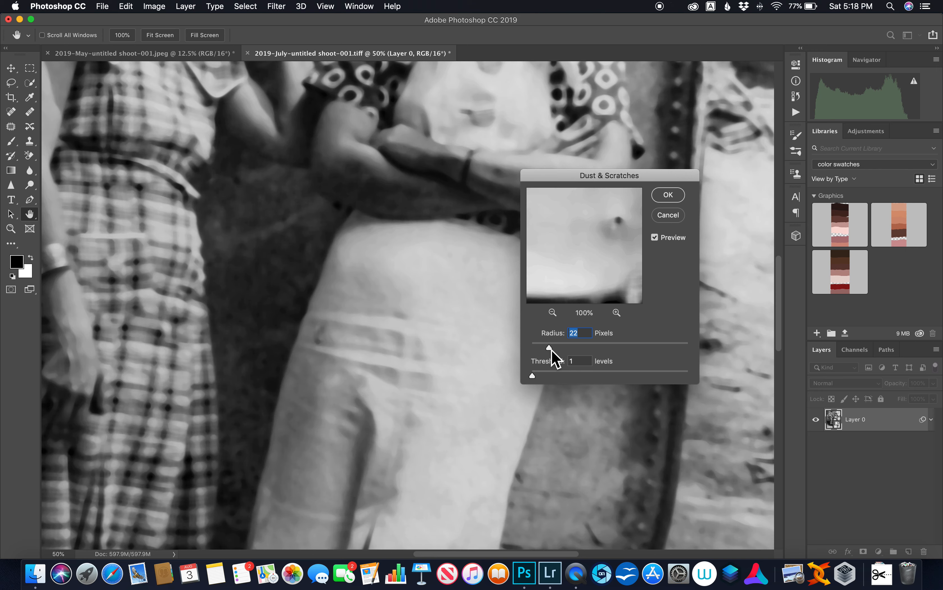
# Step: Set the Dust & Scratches radius to 12 pixels and the threshold to 13 levels
pyautogui.moveTo(550, 348); pyautogui.dragTo(527, 345)
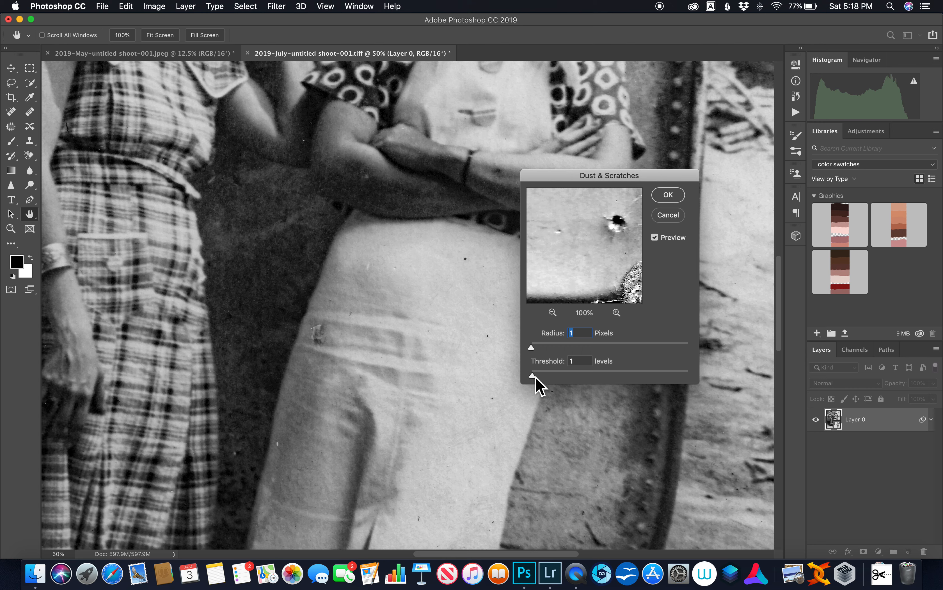
pyautogui.moveTo(537, 377); pyautogui.dragTo(540, 377)
pyautogui.moveTo(533, 350); pyautogui.dragTo(539, 350)
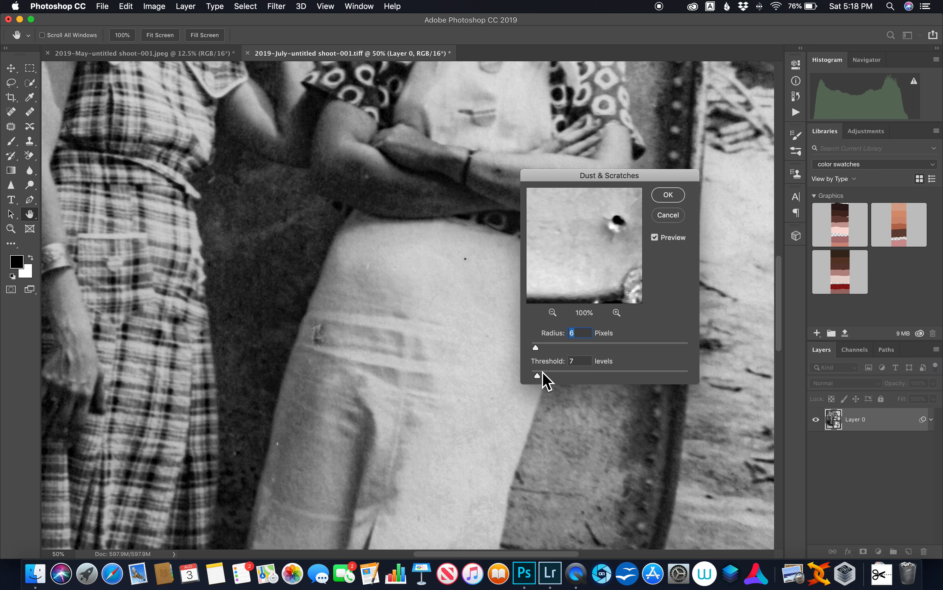
pyautogui.moveTo(540, 377); pyautogui.dragTo(632, 381)
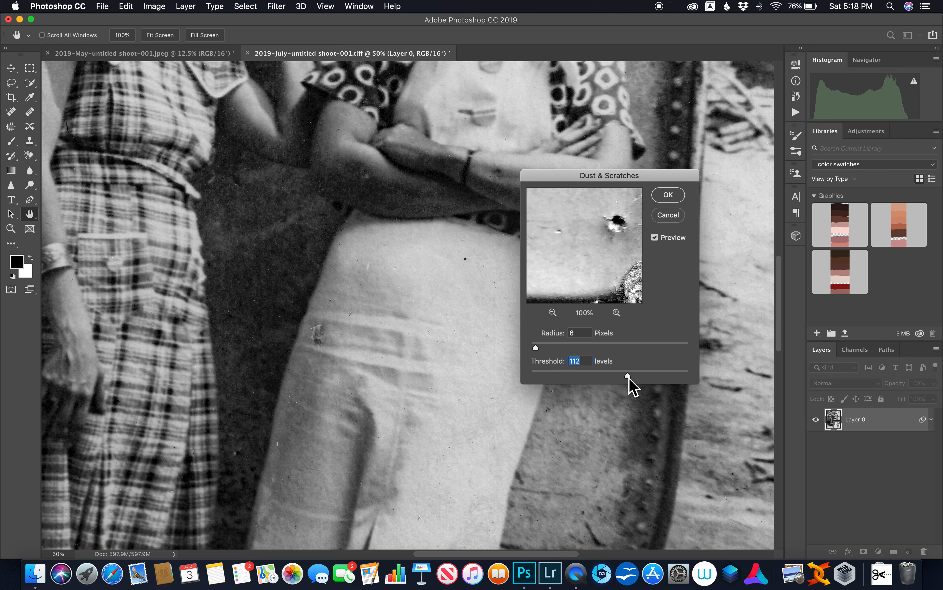
pyautogui.moveTo(628, 379); pyautogui.dragTo(550, 383)
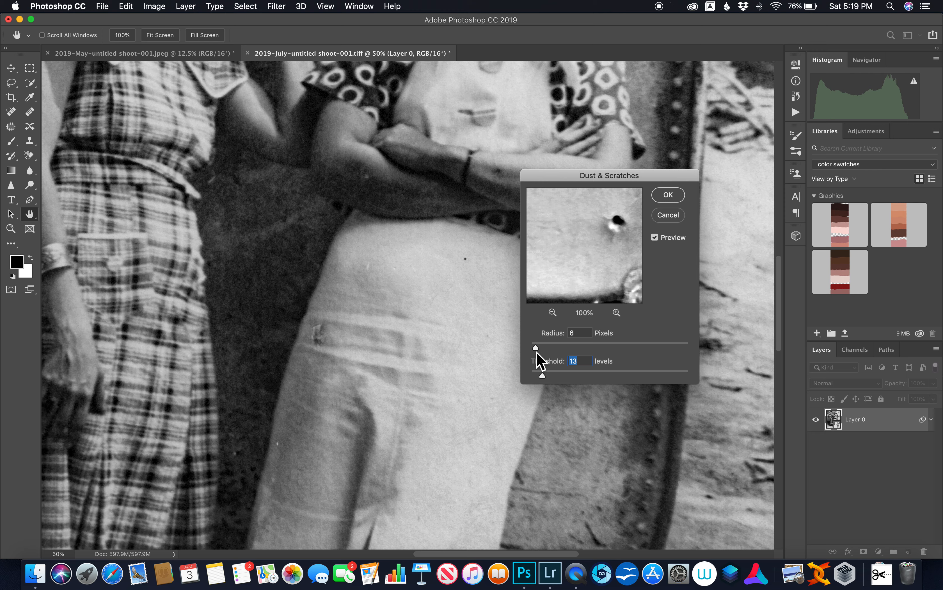
pyautogui.moveTo(538, 349); pyautogui.dragTo(539, 349)
pyautogui.moveTo(539, 349); pyautogui.dragTo(540, 349)
pyautogui.moveTo(542, 349); pyautogui.dragTo(543, 351)
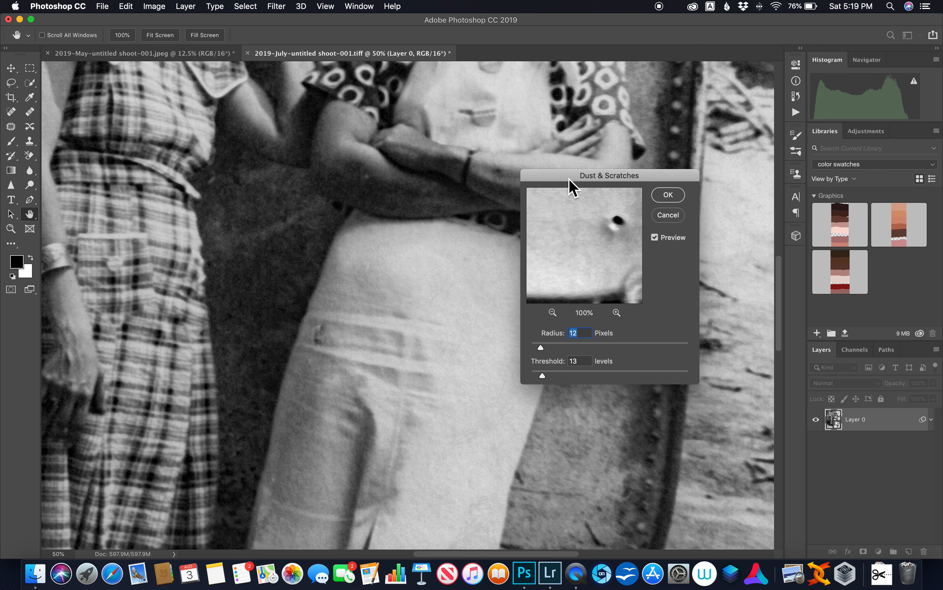
# Step: Compare the light skirt with the Dust & Scratches preview off and on
pyautogui.moveTo(570, 181); pyautogui.dragTo(622, 234)
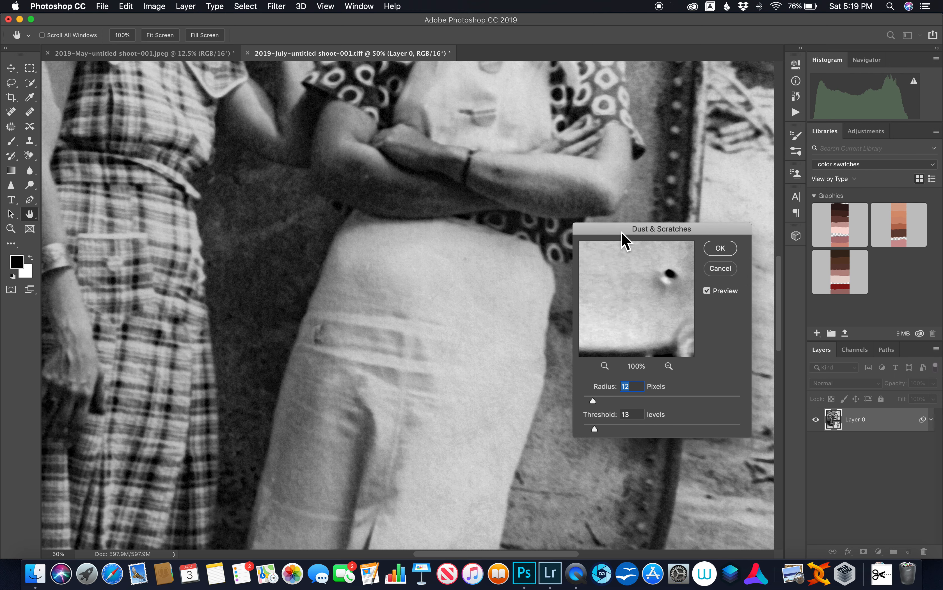
pyautogui.click(708, 292)
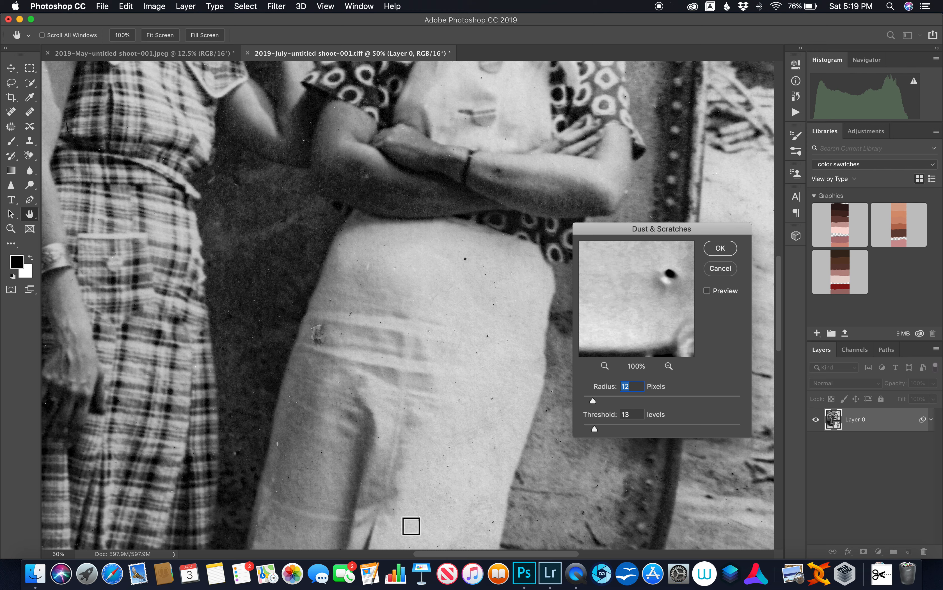
pyautogui.click(707, 291)
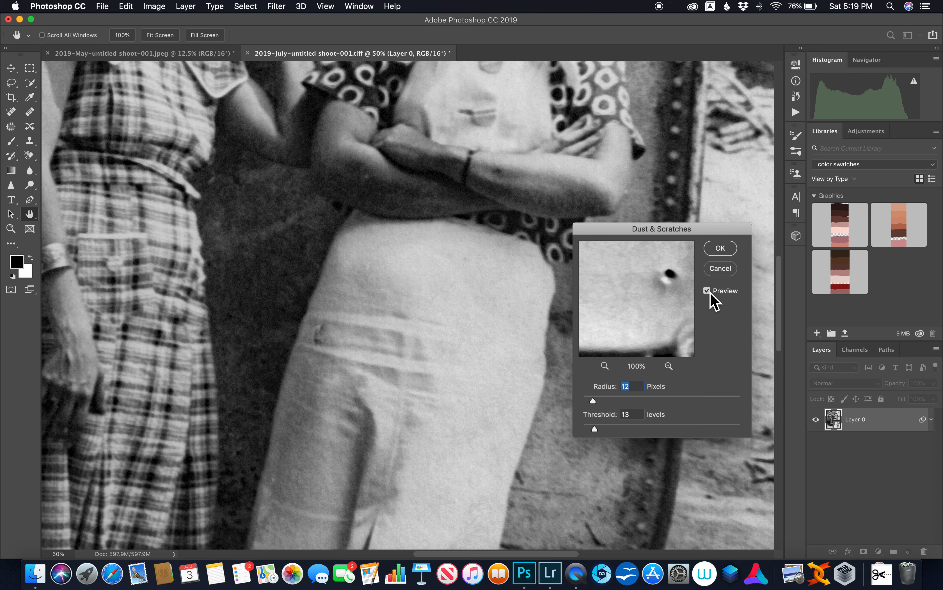
# Step: Inspect the eye of the woman with crossed arms and compare both faces repeatedly with the filter preview off and on
pyautogui.click(695, 233)
pyautogui.scroll(5, 586, 170)
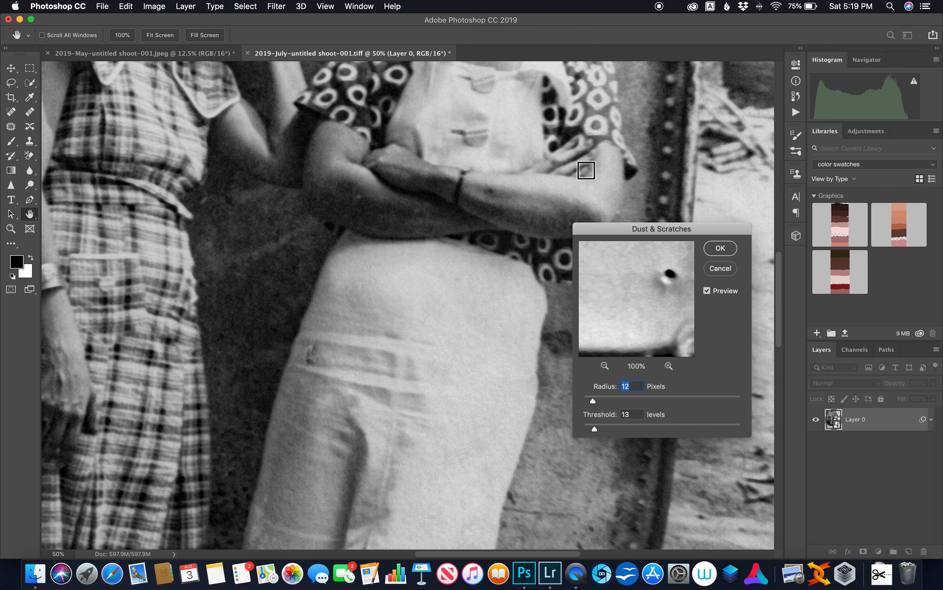
pyautogui.scroll(15, 586, 171)
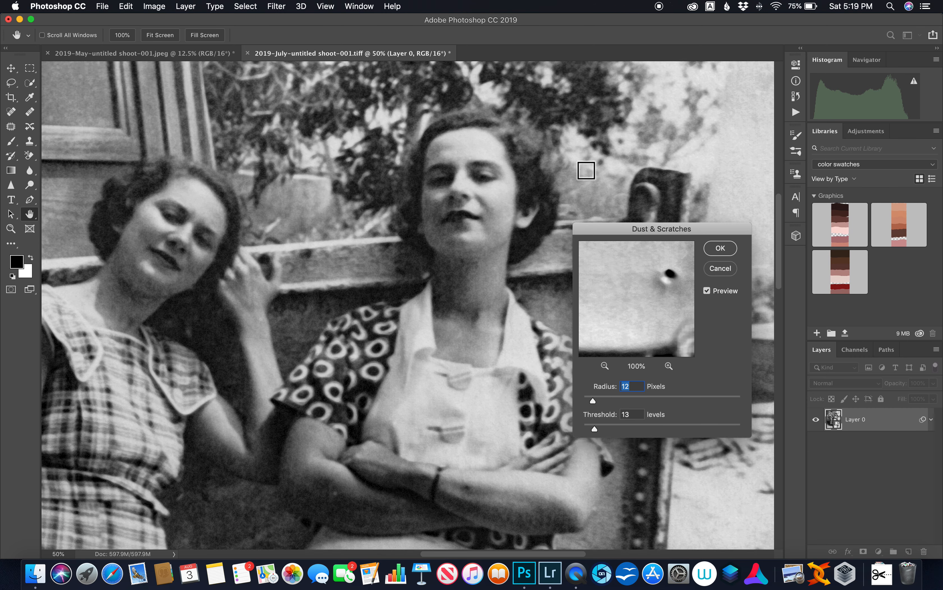
pyautogui.scroll(2, 575, 173)
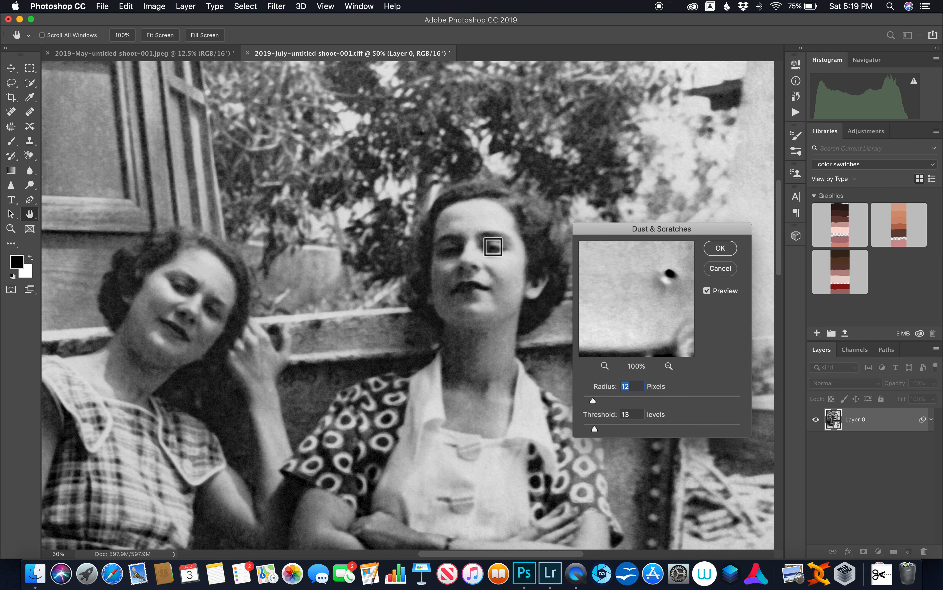
pyautogui.click(493, 247)
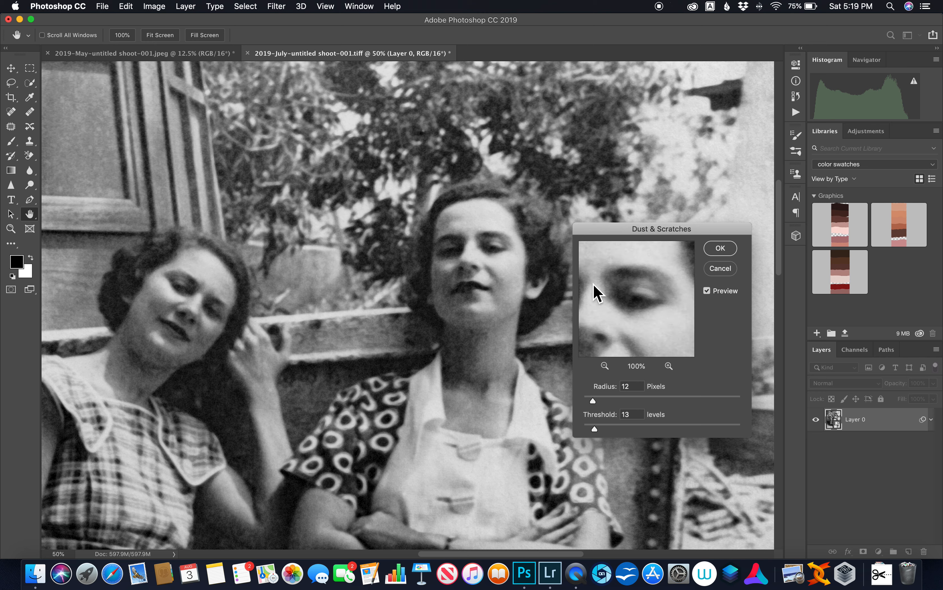
pyautogui.click(708, 293)
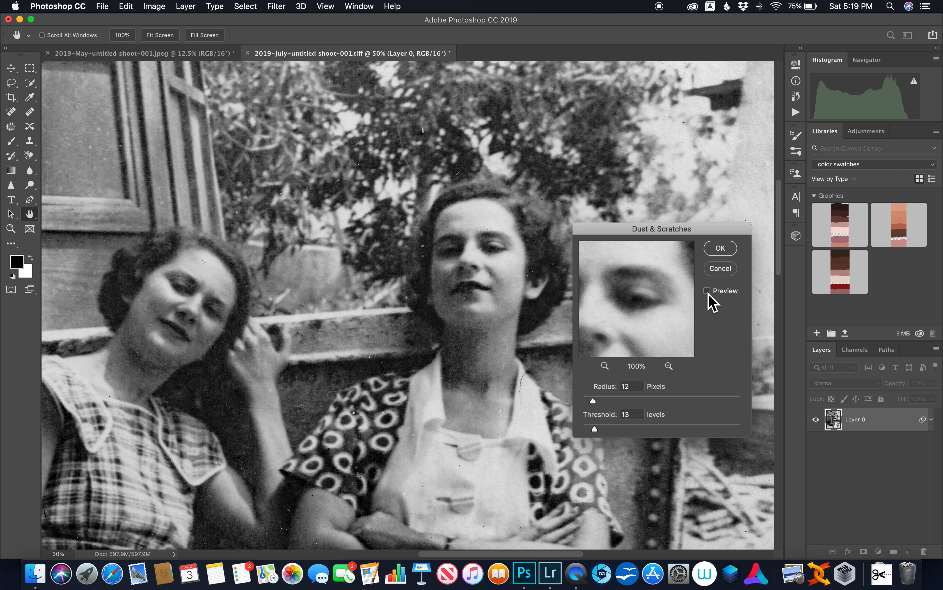
pyautogui.click(708, 293)
pyautogui.click(708, 293)
pyautogui.click(708, 292)
pyautogui.click(708, 292)
pyautogui.click(708, 292)
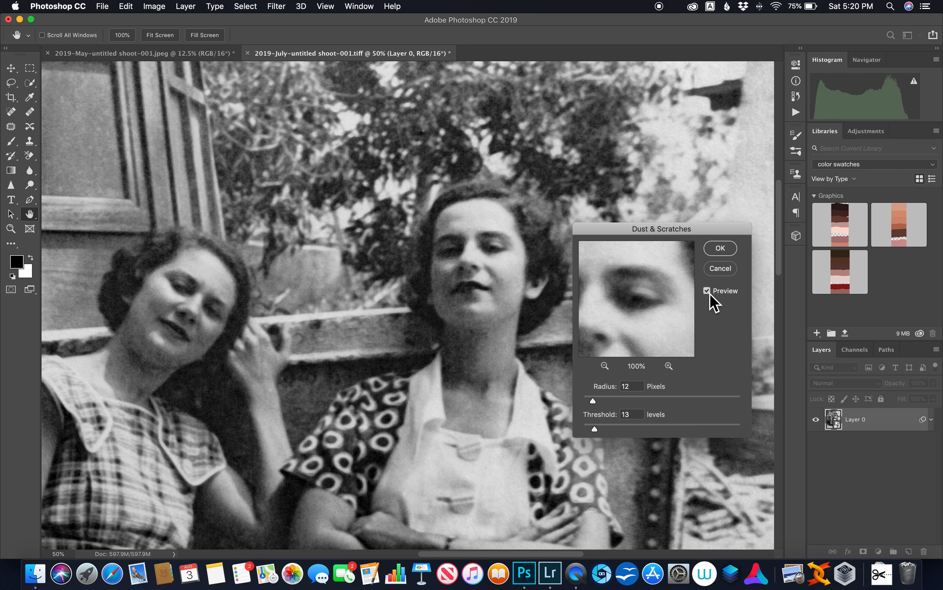
pyautogui.click(708, 291)
pyautogui.click(708, 292)
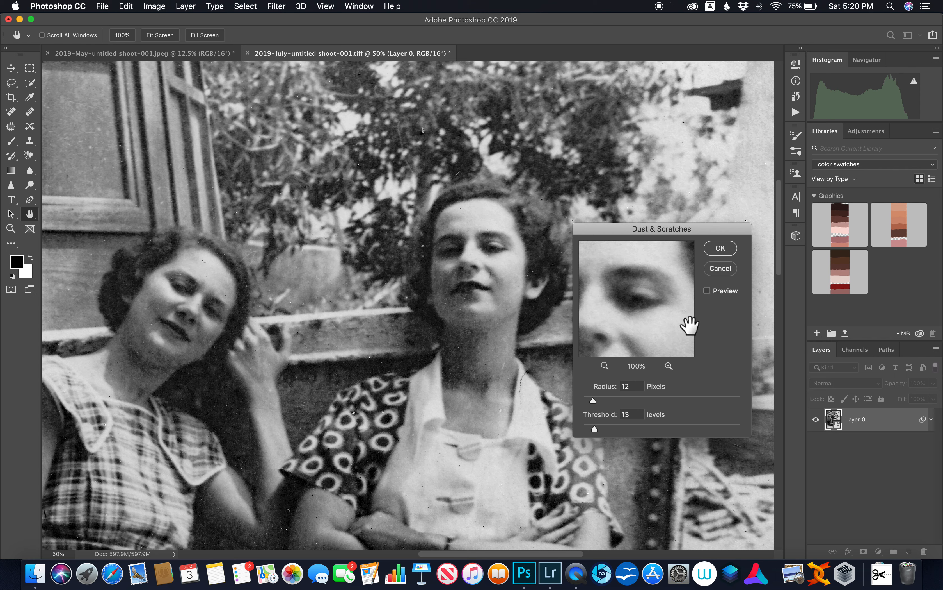
pyautogui.click(710, 295)
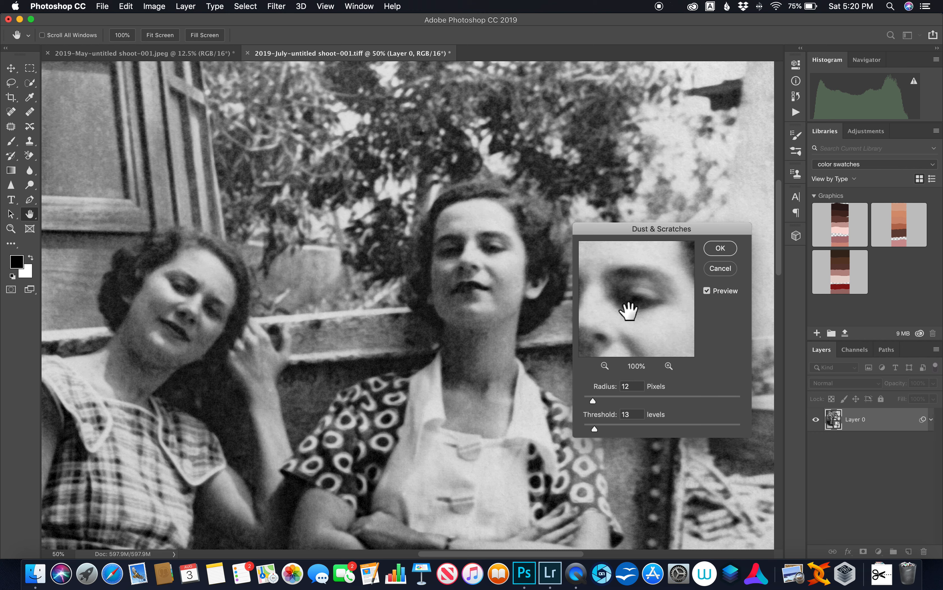
# Step: Apply the Dust & Scratches smart filter and select its filter mask
pyautogui.click(725, 251)
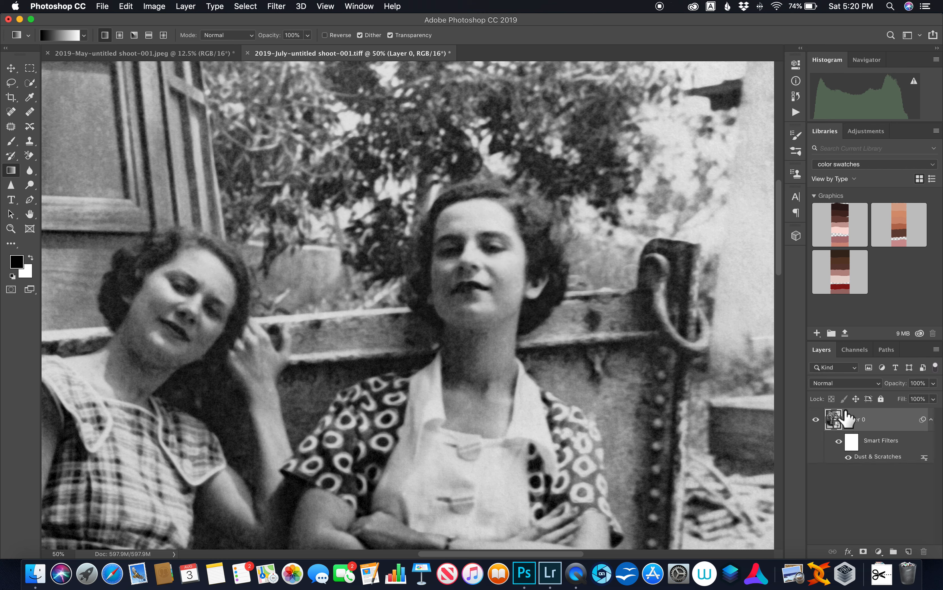
pyautogui.click(851, 445)
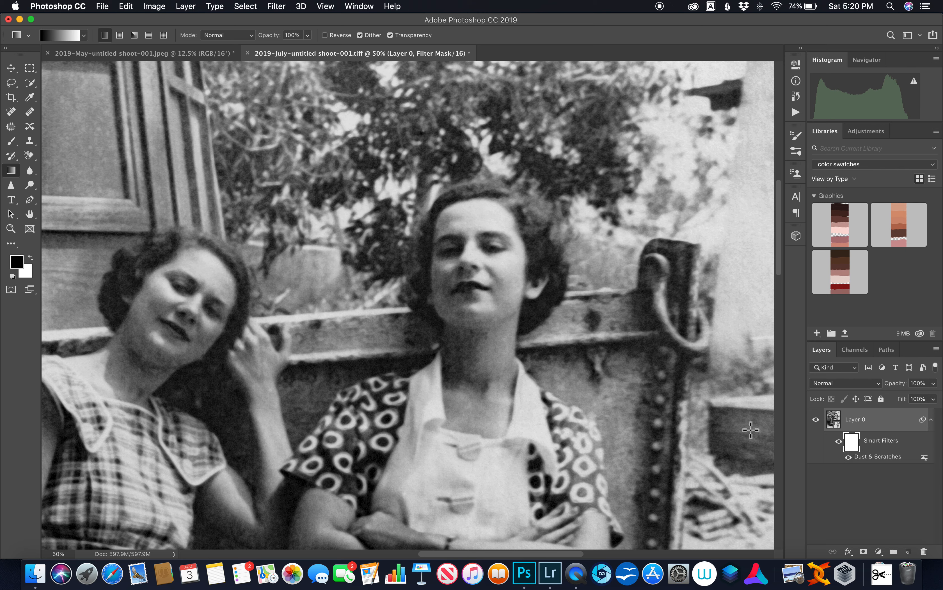
# Step: Compare the crossed arms and light skirt with the smart filters off and on
pyautogui.scroll(-5, 620, 387)
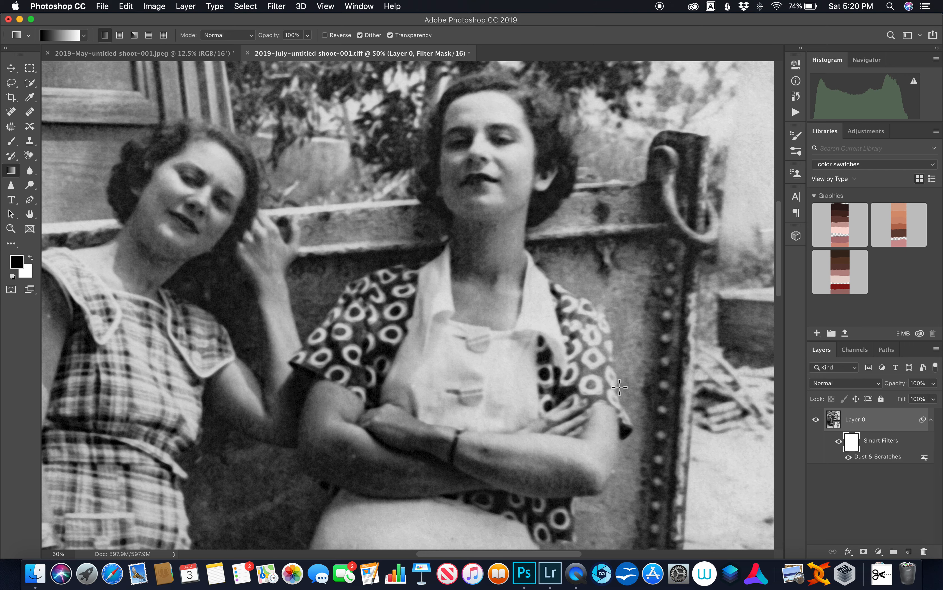
pyautogui.scroll(-1, 620, 387)
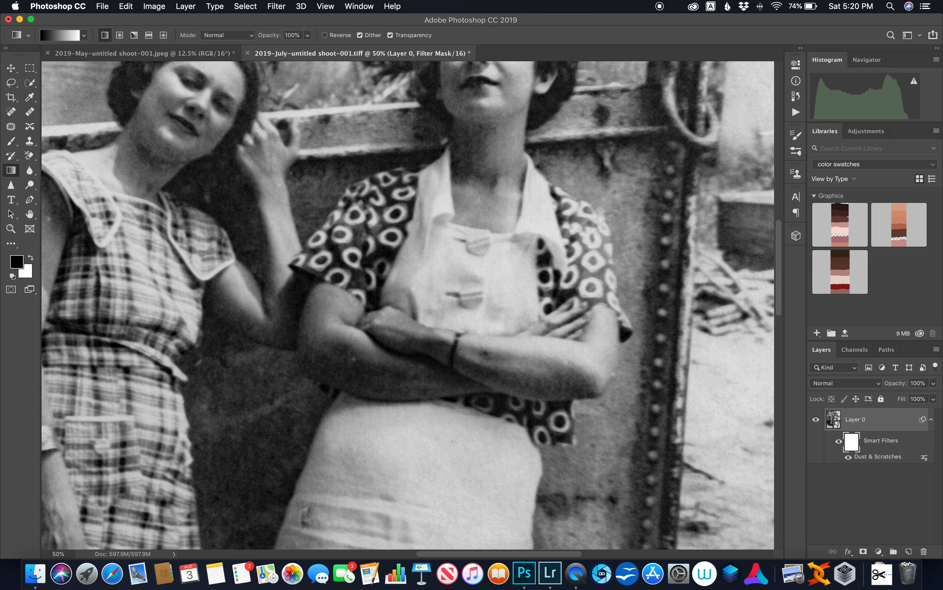
pyautogui.click(839, 441)
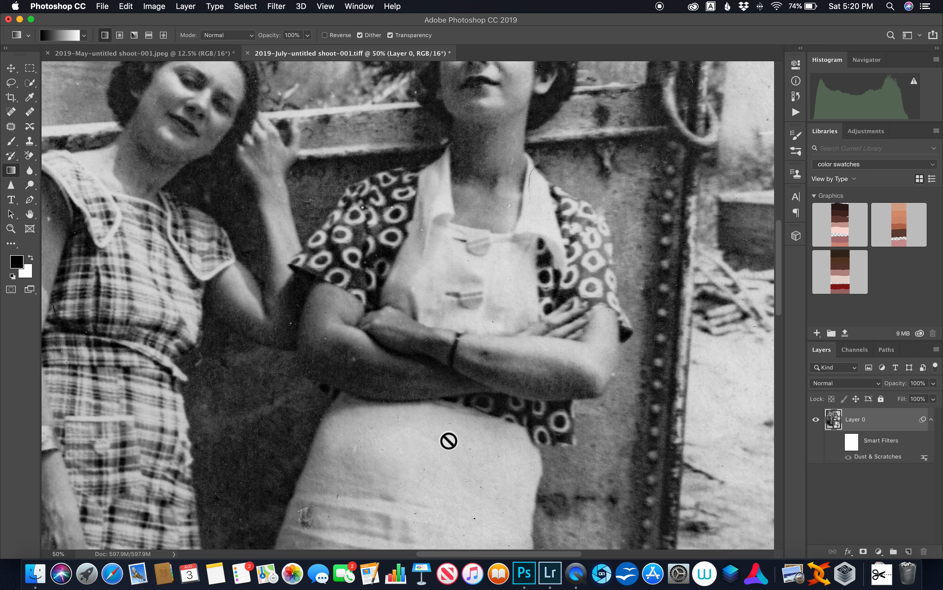
pyautogui.click(839, 443)
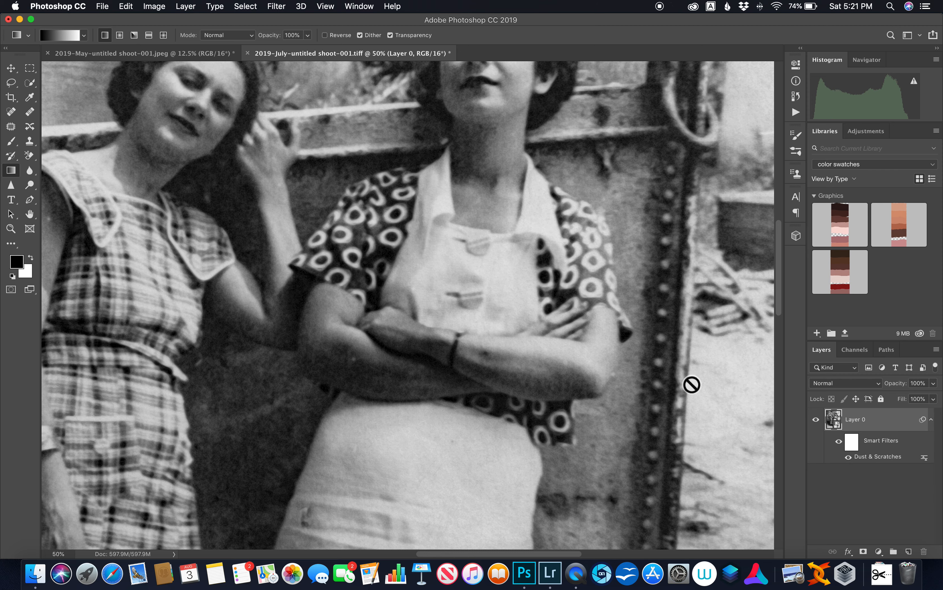
# Step: Activate the Brush tool with 100% opacity and select the Dust & Scratches filter mask for painting
pyautogui.scroll(5, 554, 346)
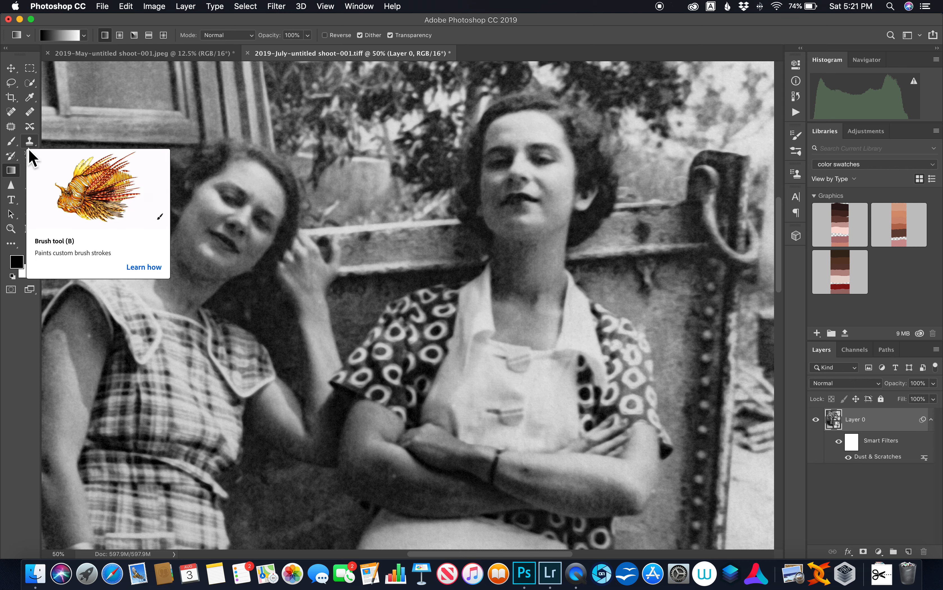
pyautogui.click(11, 142)
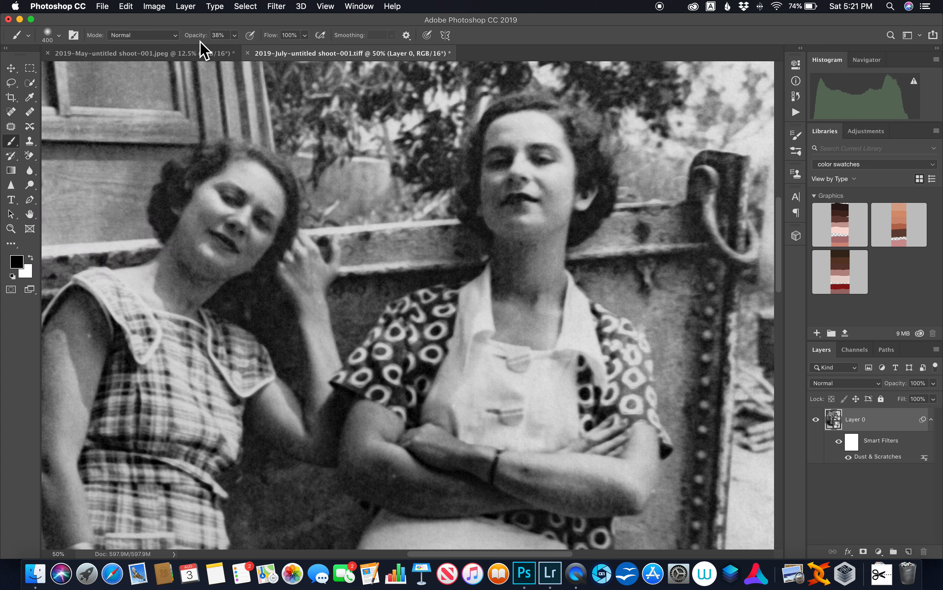
pyautogui.moveTo(197, 39); pyautogui.dragTo(330, 80)
pyautogui.moveTo(196, 37); pyautogui.dragTo(210, 36)
pyautogui.click(852, 441)
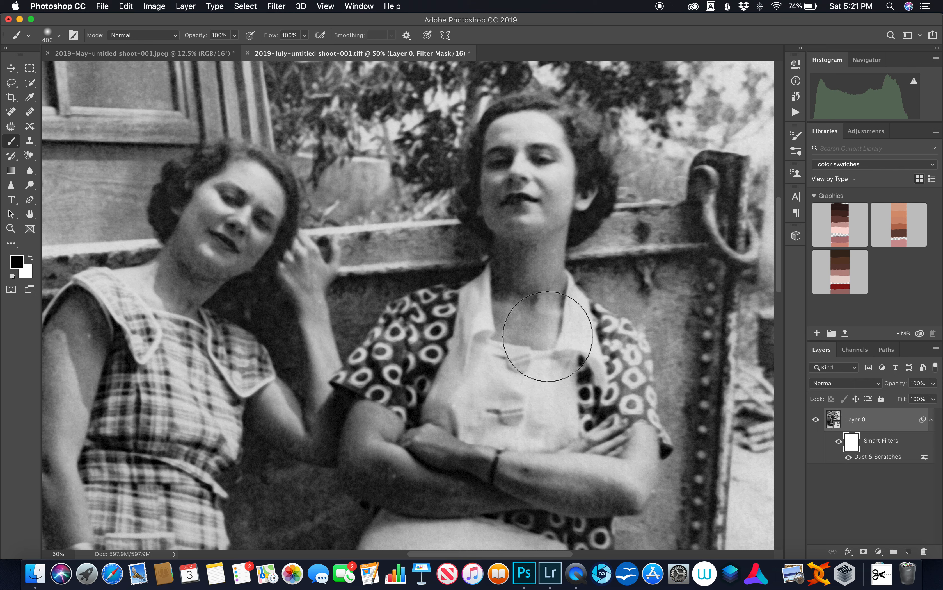
# Step: Reduce the Soft Round brush to 200 px and check that its hardness is 0%
pyautogui.press('[')
pyautogui.press('[')
pyautogui.press('[')
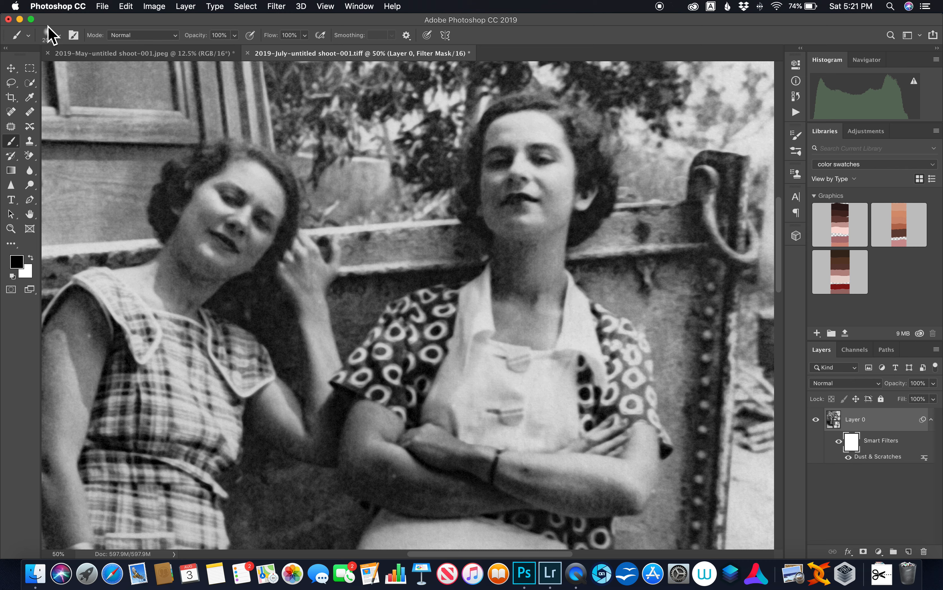
pyautogui.click(54, 36)
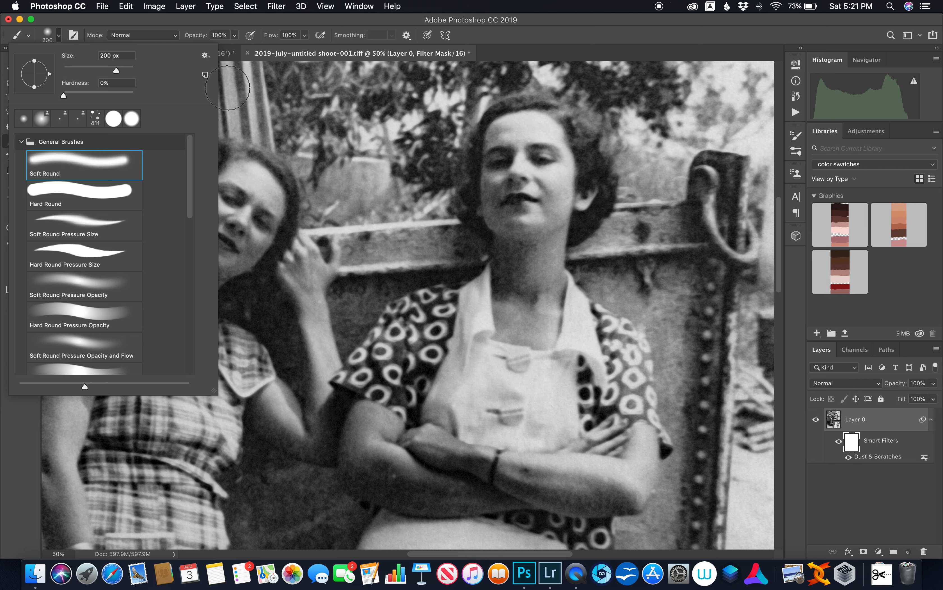
pyautogui.click(503, 140)
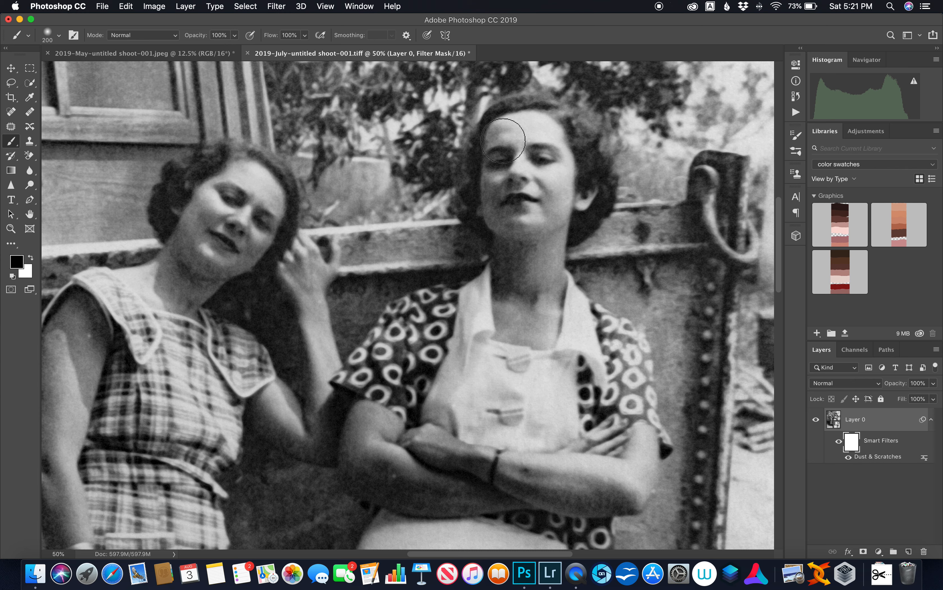
# Step: Paint black on the filter mask over both women's faces, the patterned blouse and neck, and the lowered hand of the woman in plaid
pyautogui.moveTo(503, 141)
pyautogui.mouseDown()
pyautogui.moveTo(507, 166)
pyautogui.moveTo(542, 191)
pyautogui.moveTo(546, 160)
pyautogui.moveTo(532, 133)
pyautogui.moveTo(529, 140)
pyautogui.mouseUp()
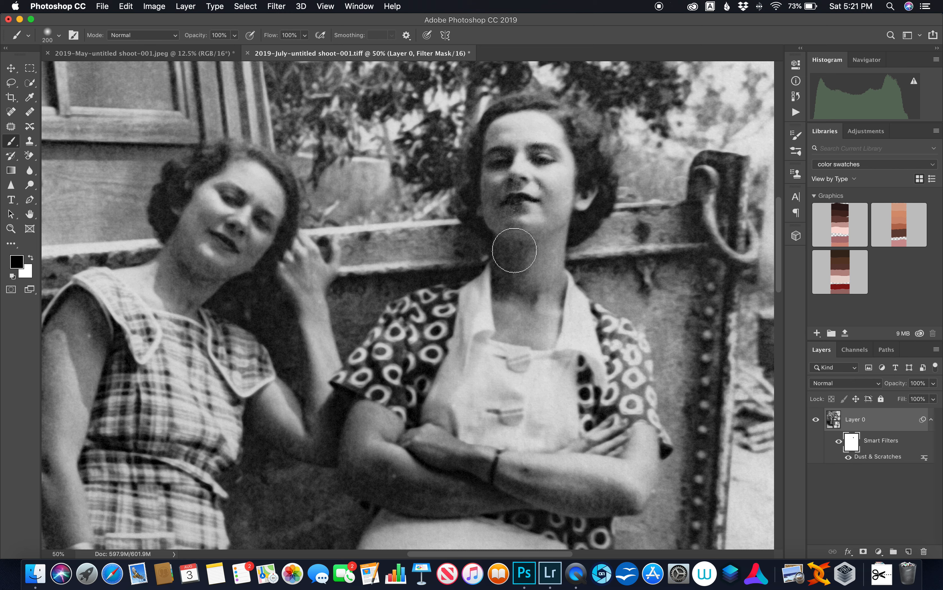
pyautogui.moveTo(521, 257)
pyautogui.mouseDown()
pyautogui.moveTo(529, 304)
pyautogui.moveTo(544, 275)
pyautogui.mouseUp()
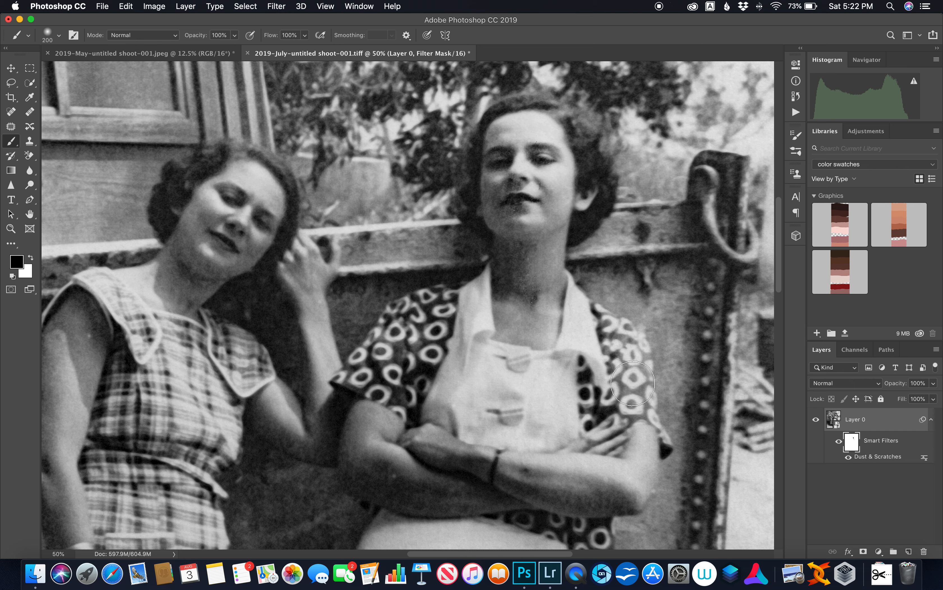
pyautogui.moveTo(623, 374)
pyautogui.mouseDown()
pyautogui.moveTo(421, 362)
pyautogui.moveTo(365, 346)
pyautogui.moveTo(415, 335)
pyautogui.moveTo(438, 318)
pyautogui.moveTo(382, 365)
pyautogui.moveTo(403, 383)
pyautogui.moveTo(419, 332)
pyautogui.mouseUp()
pyautogui.moveTo(264, 215)
pyautogui.mouseDown()
pyautogui.moveTo(229, 195)
pyautogui.moveTo(240, 186)
pyautogui.moveTo(262, 206)
pyautogui.moveTo(239, 200)
pyautogui.moveTo(218, 209)
pyautogui.mouseUp()
pyautogui.scroll(-10, 266, 381)
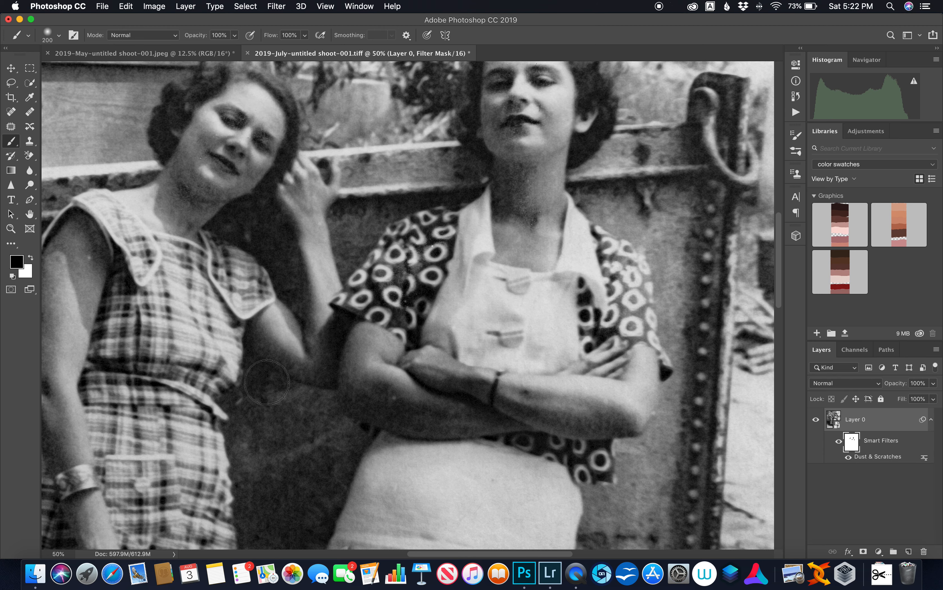
pyautogui.scroll(-10, 267, 381)
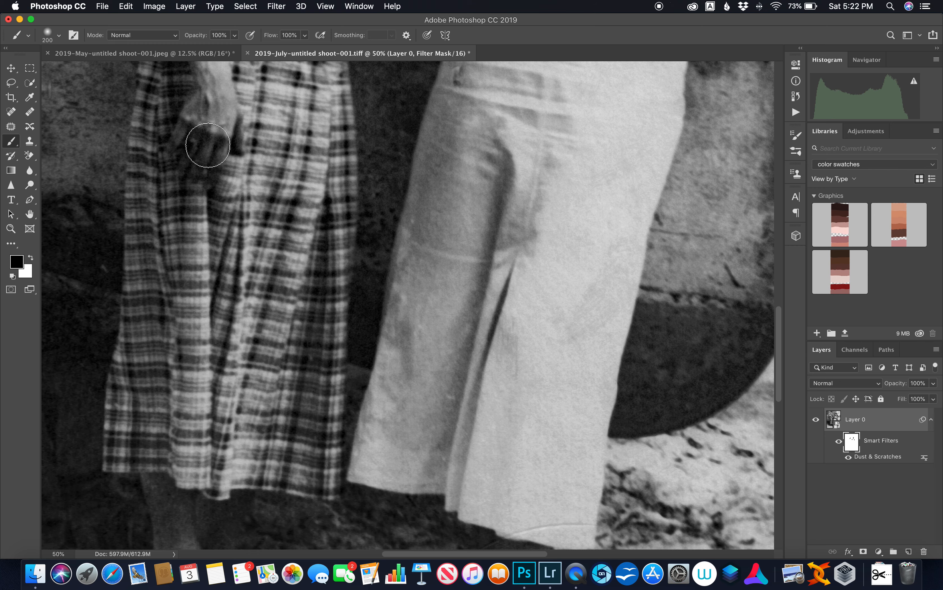
# Step: Inspect both skirts and compare the light skirt repeatedly with the smart filters off and on
pyautogui.scroll(-5, 242, 279)
pyautogui.scroll(-5, 242, 279)
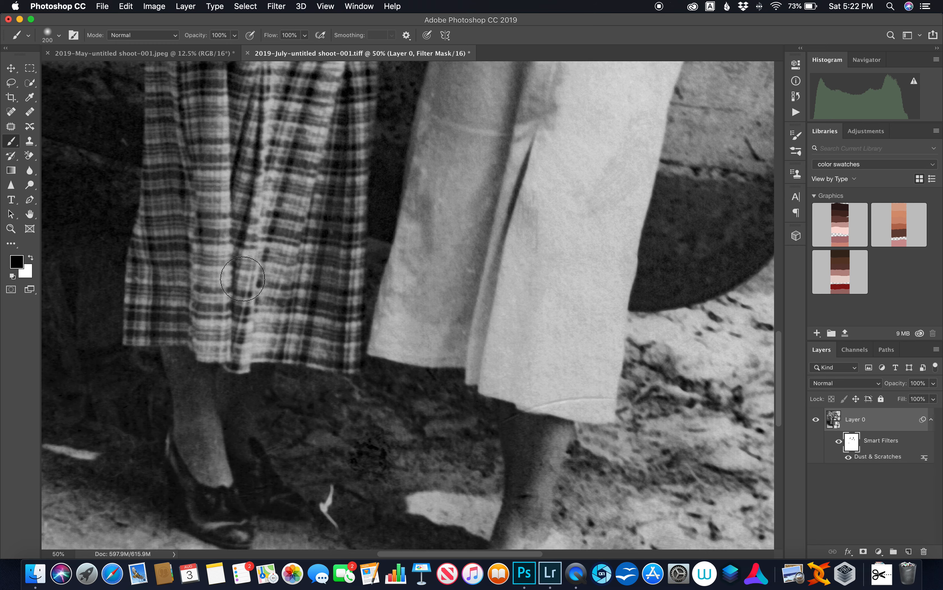
pyautogui.scroll(5, 243, 278)
pyautogui.hscroll(4, 242, 279)
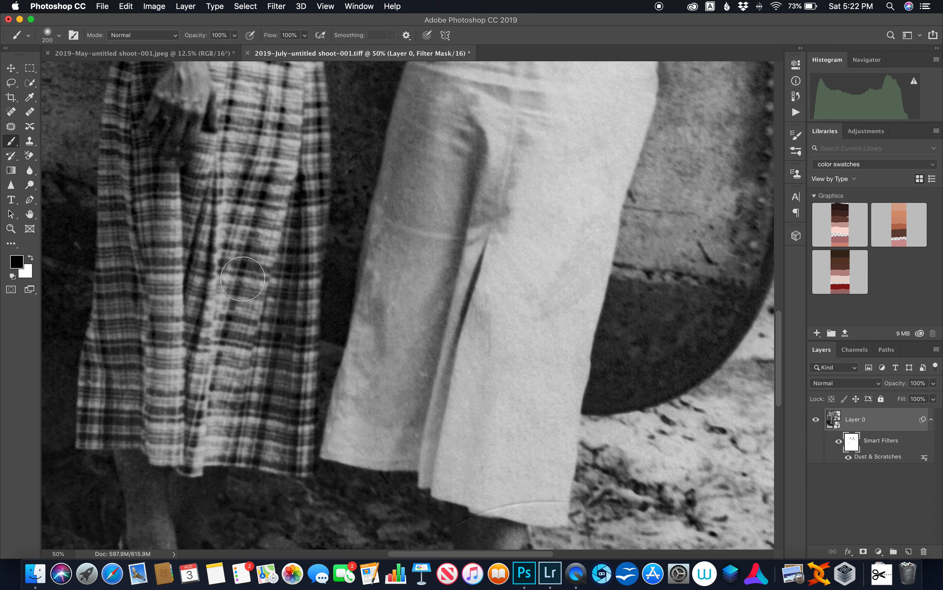
pyautogui.scroll(6, 243, 278)
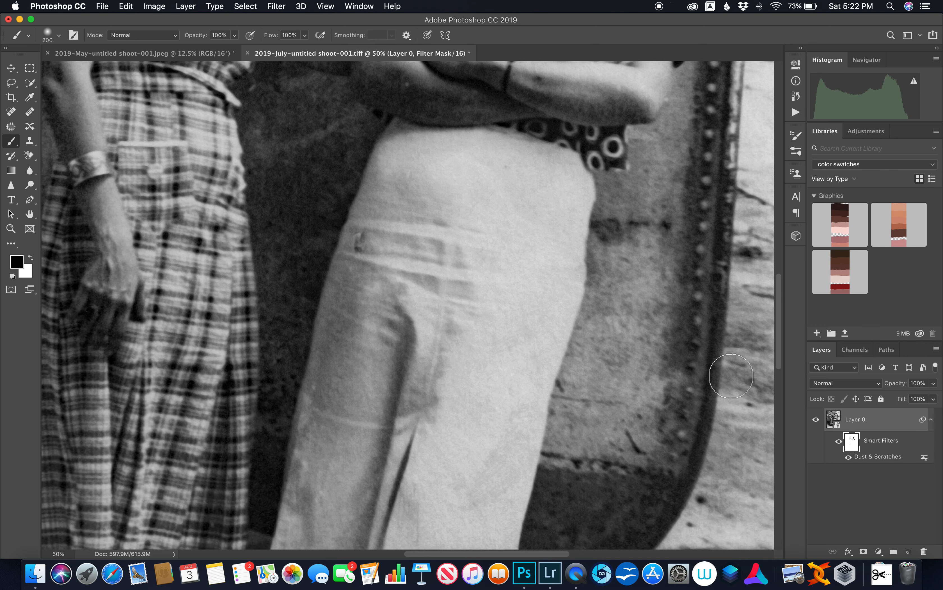
pyautogui.click(838, 441)
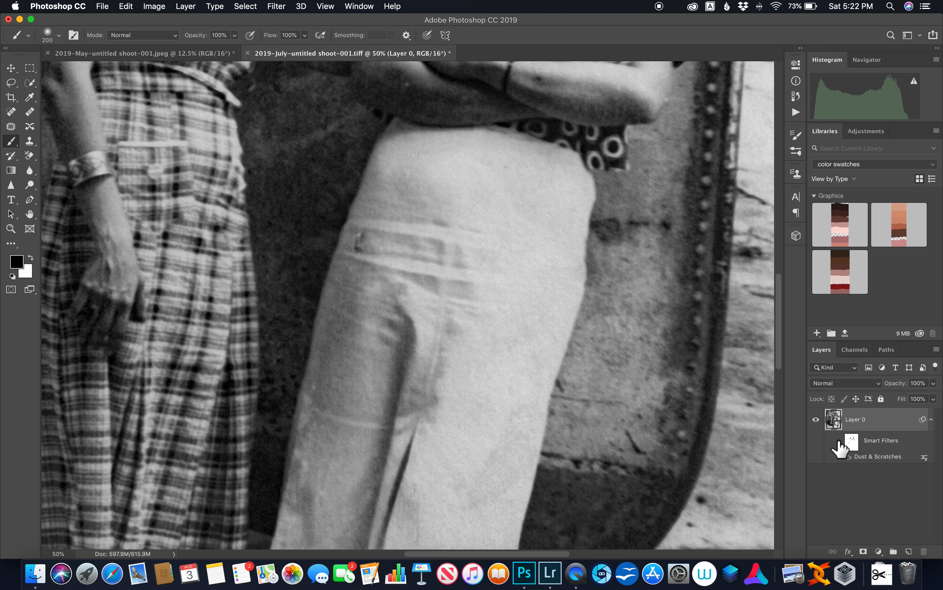
pyautogui.click(838, 441)
pyautogui.click(838, 441)
pyautogui.click(838, 440)
# Step: Compare the patterned blouse, crossed arms and plaid dress with the masked smart filter off and on
pyautogui.scroll(8, 706, 363)
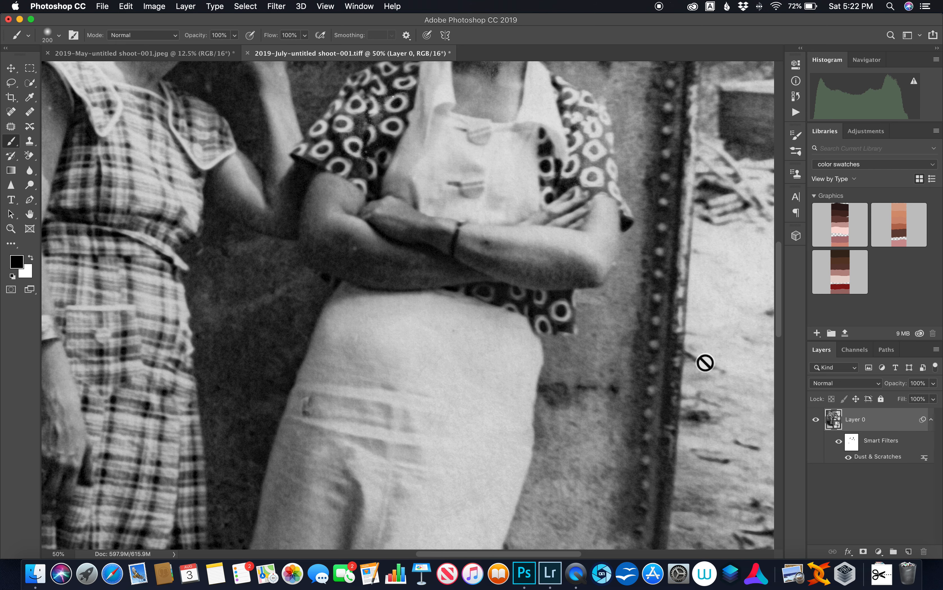
pyautogui.scroll(4, 705, 363)
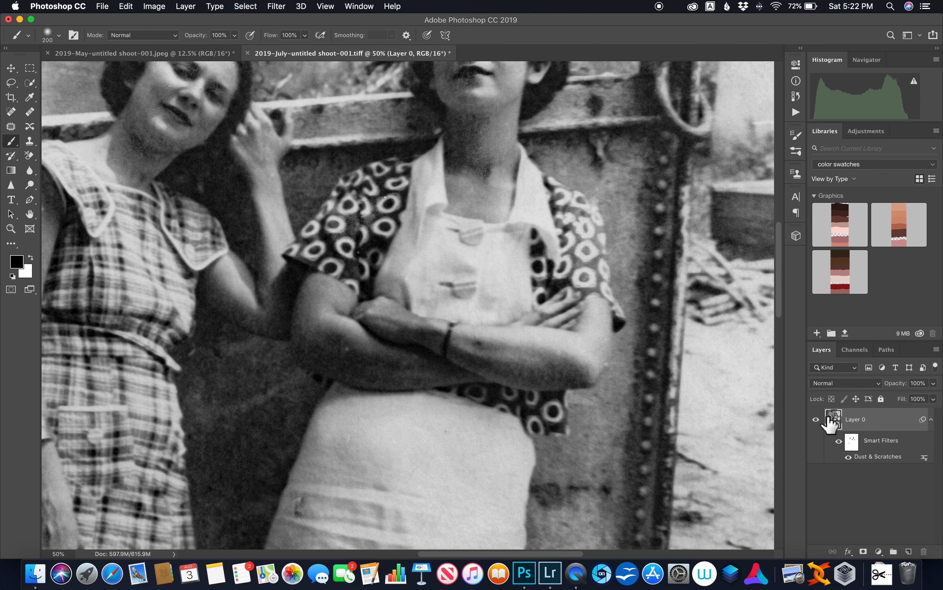
pyautogui.click(839, 445)
pyautogui.click(839, 443)
pyautogui.scroll(5, 709, 337)
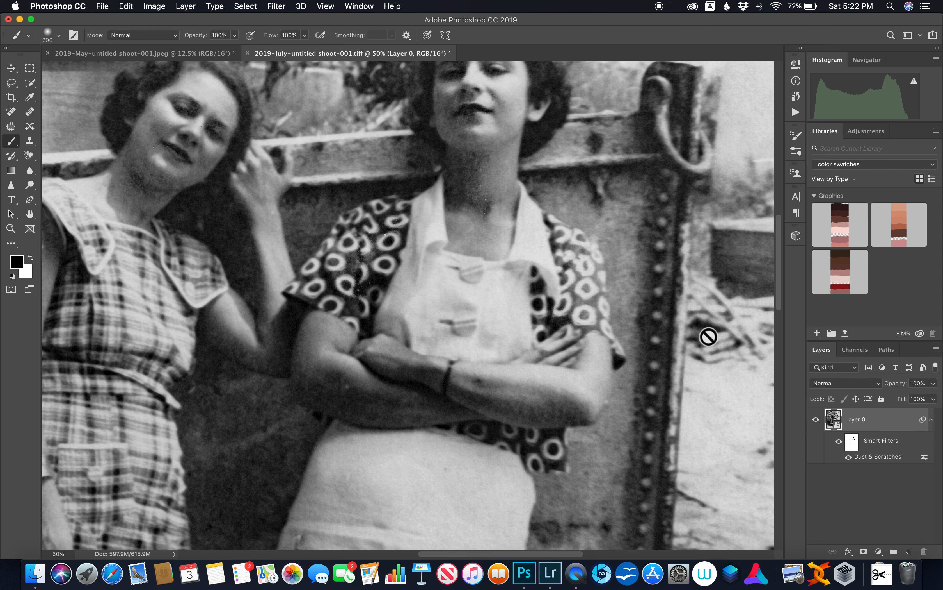